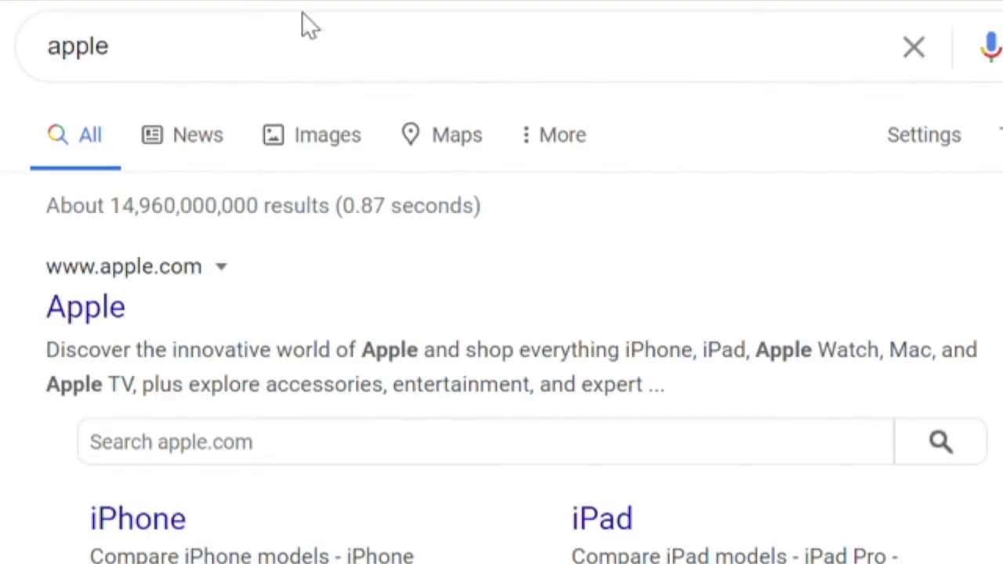
# Show Google image results for 'apple' and open the red Jonagold apple photo in preview
pyautogui.click(329, 153)
pyautogui.scroll(-6, 589, 336)
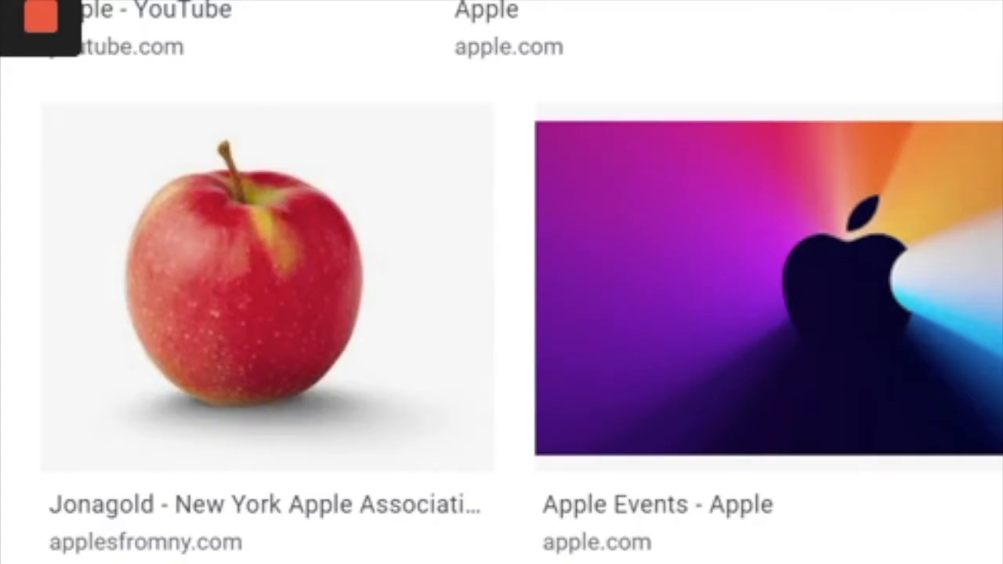
pyautogui.click(231, 340)
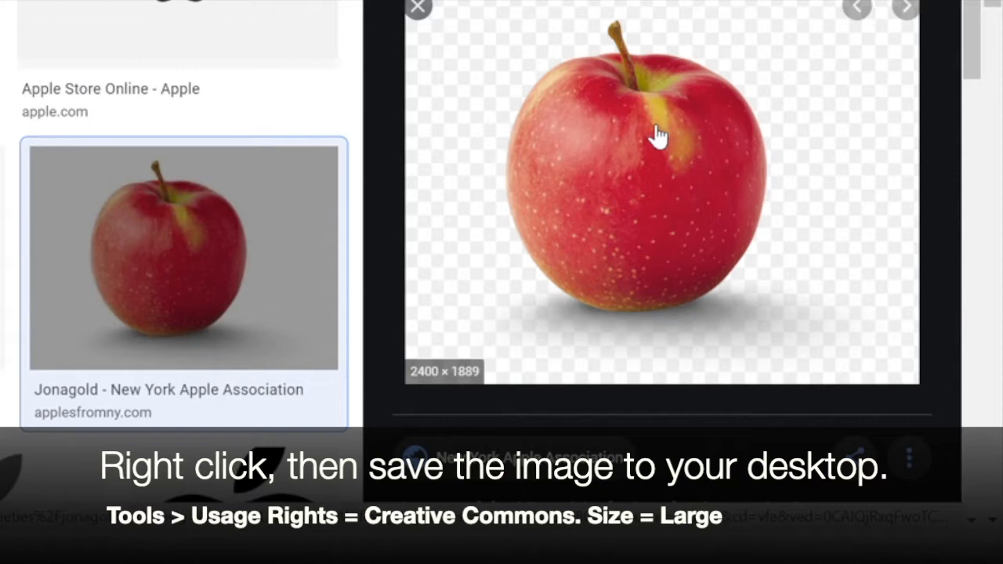
# Save the apple image as 'Happy Apple' and launch Photoshop
pyautogui.rightClick(658, 128)
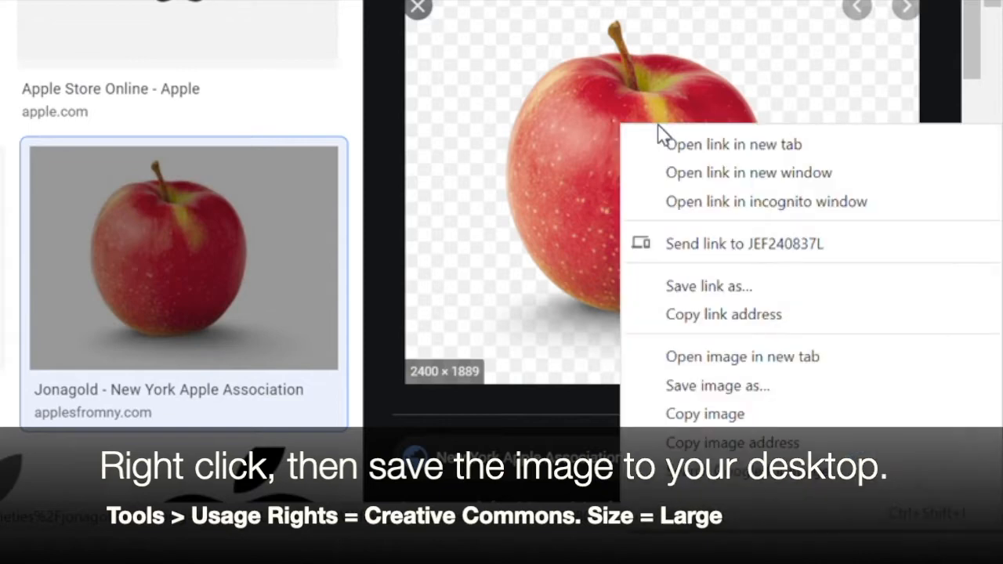
pyautogui.click(695, 384)
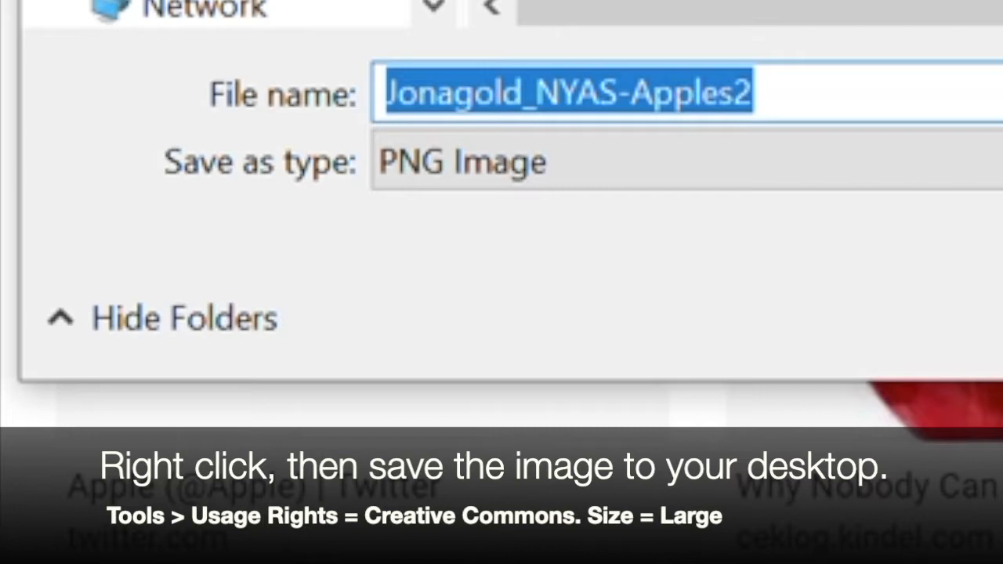
pyautogui.write('Hap')
pyautogui.press('BackSpace')
pyautogui.write('ppy ')
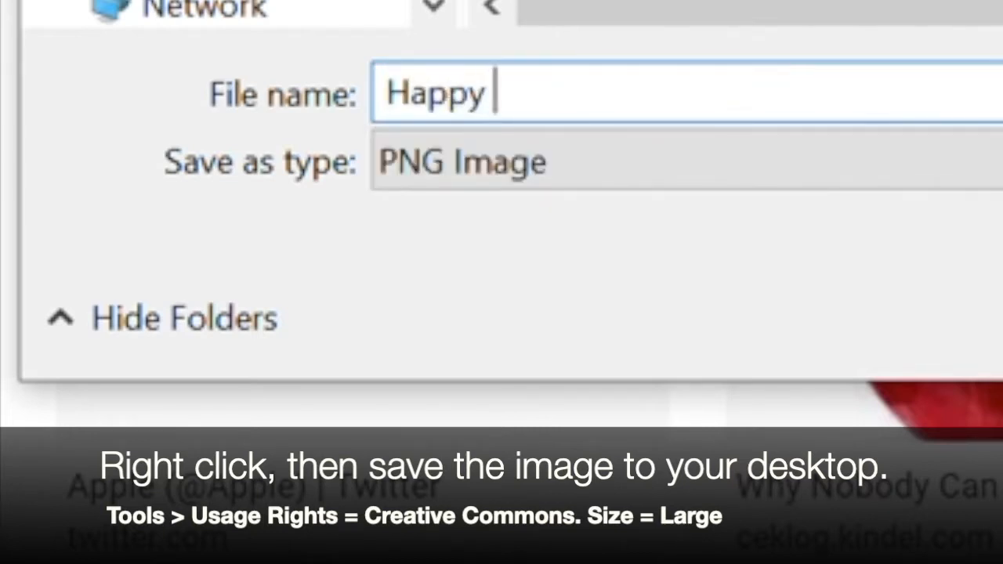
pyautogui.write('Apple')
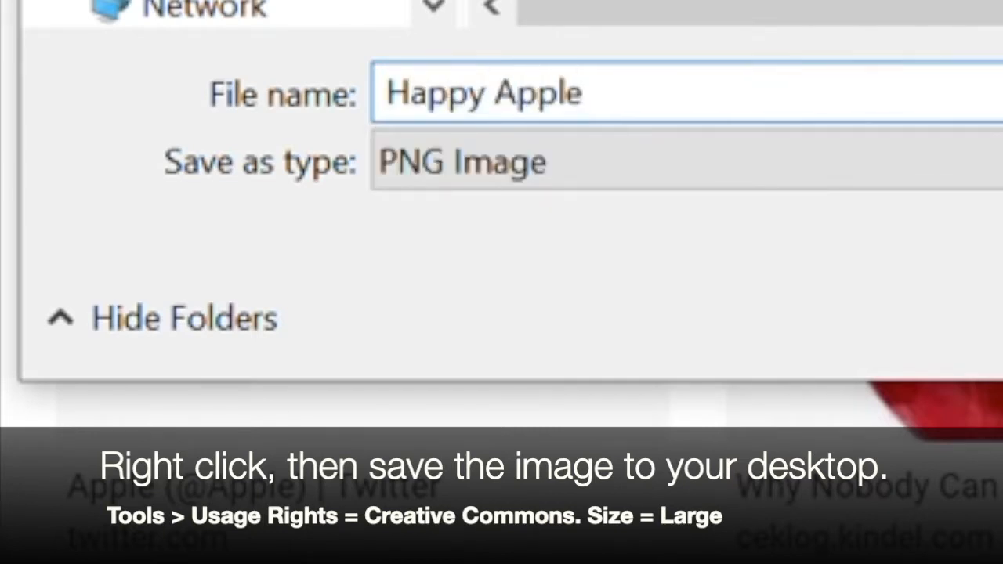
pyautogui.scroll(3, 217, 13)
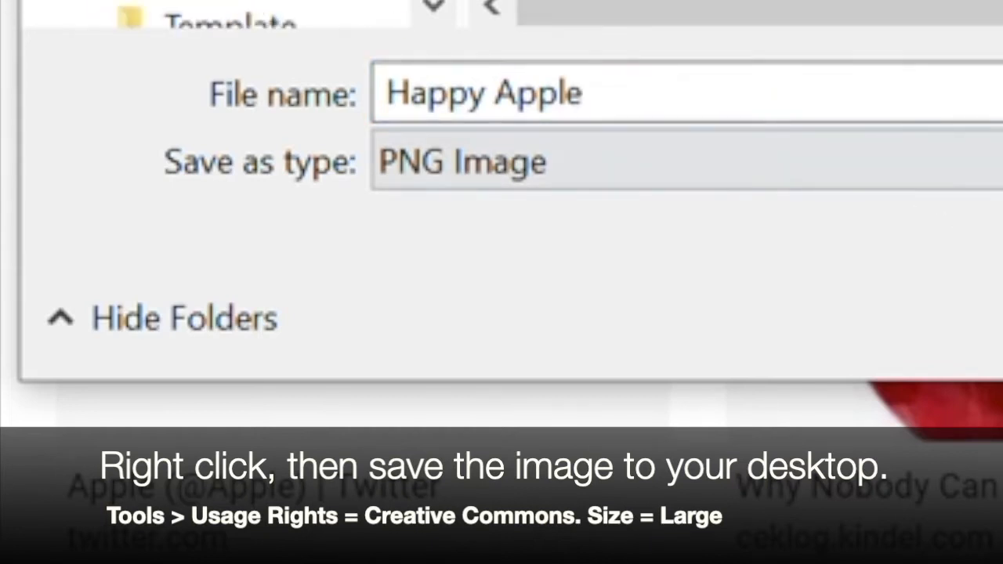
pyautogui.press('Return')
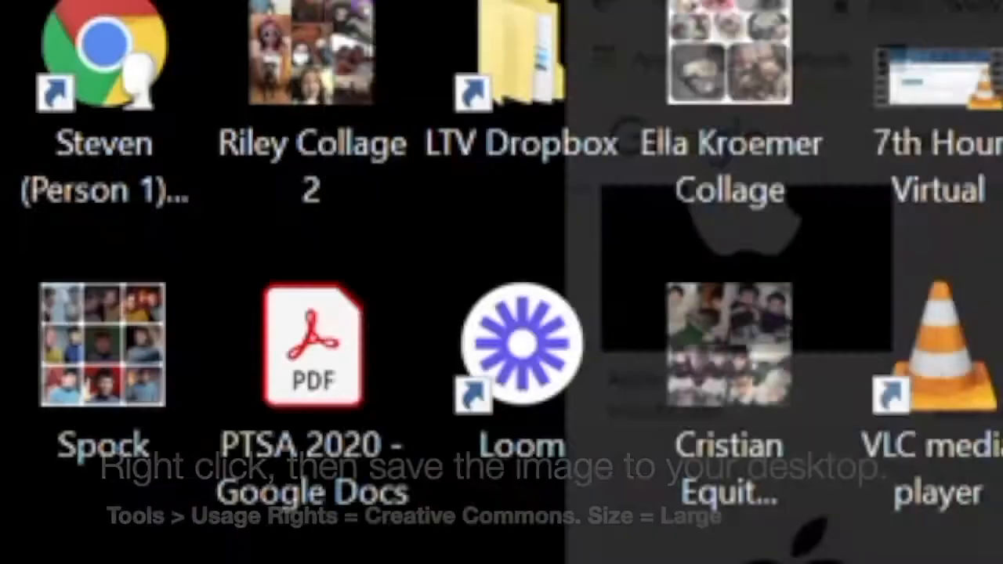
pyautogui.doubleClick(426, 109)
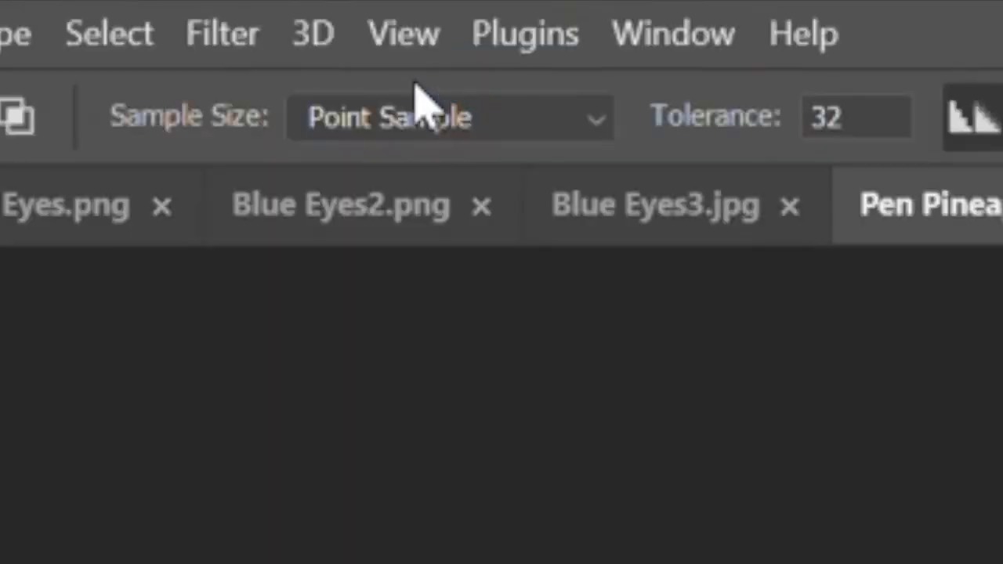
# Open the Happy Apple image from the Desktop folder
pyautogui.click(123, 34)
pyautogui.click(159, 143)
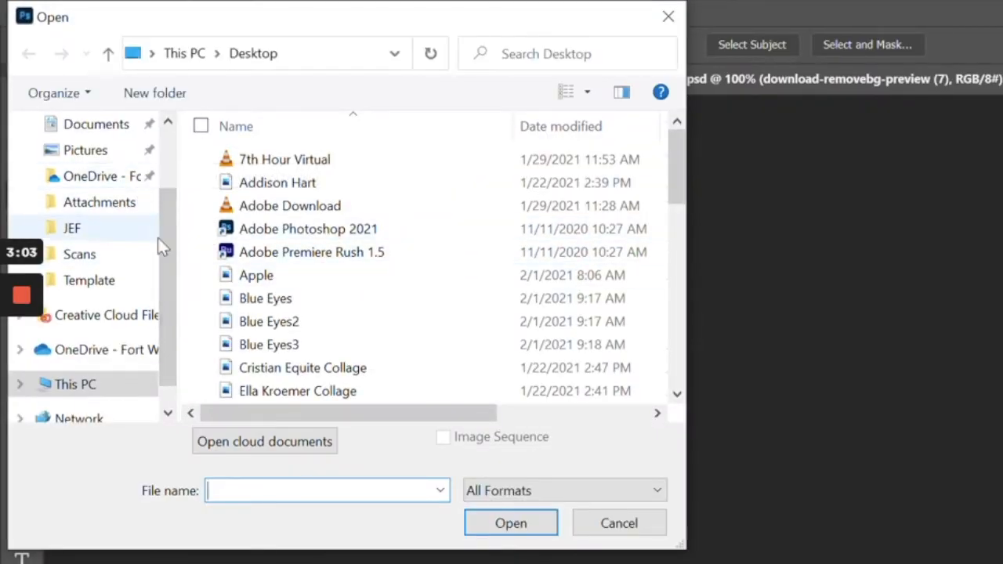
pyautogui.moveTo(169, 226); pyautogui.dragTo(160, 143)
pyautogui.click(86, 167)
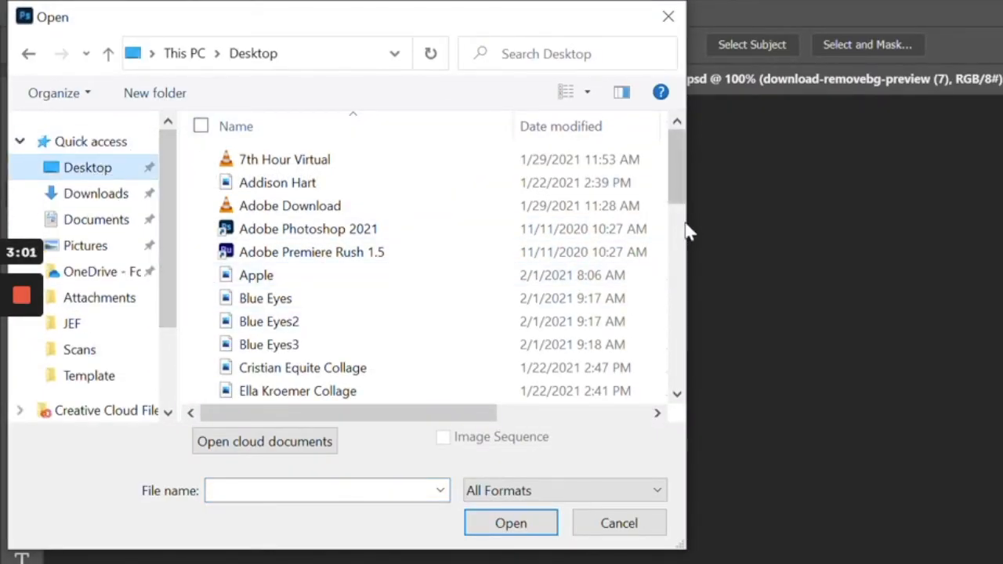
pyautogui.moveTo(681, 196); pyautogui.dragTo(679, 270)
pyautogui.doubleClick(296, 319)
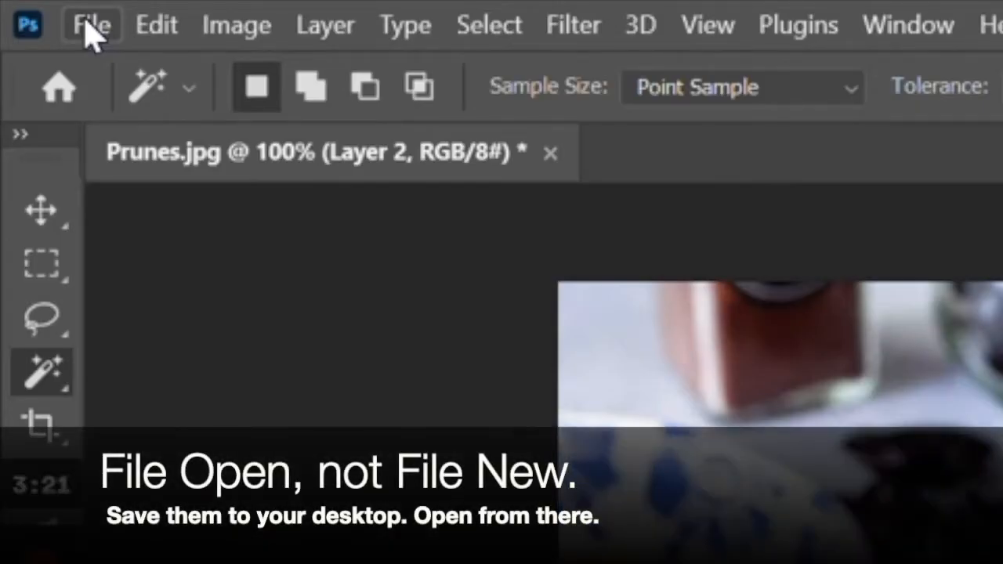
# Open the Apple image from the Desktop as a new document
pyautogui.click(90, 31)
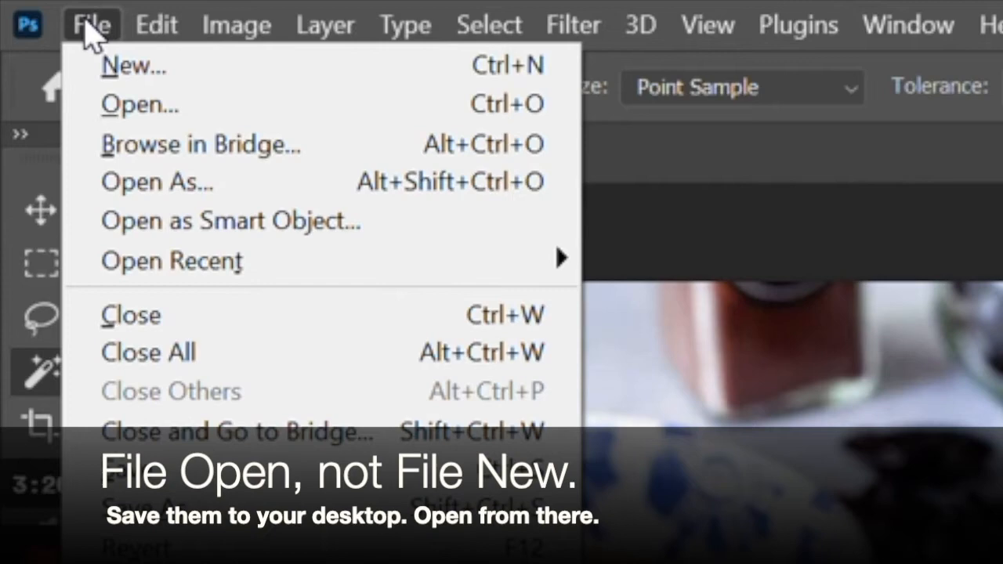
pyautogui.click(138, 109)
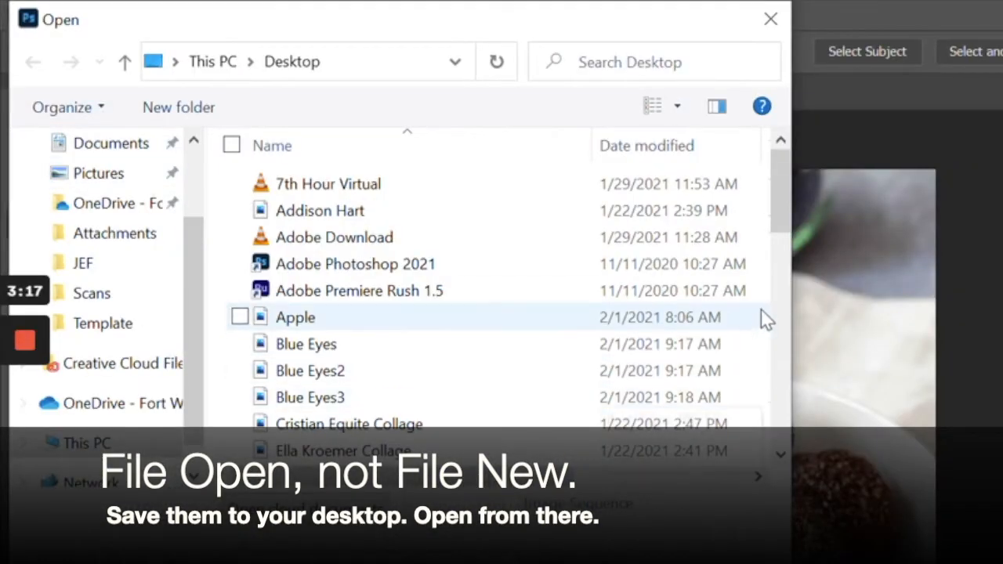
pyautogui.click(308, 323)
pyautogui.doubleClick(307, 322)
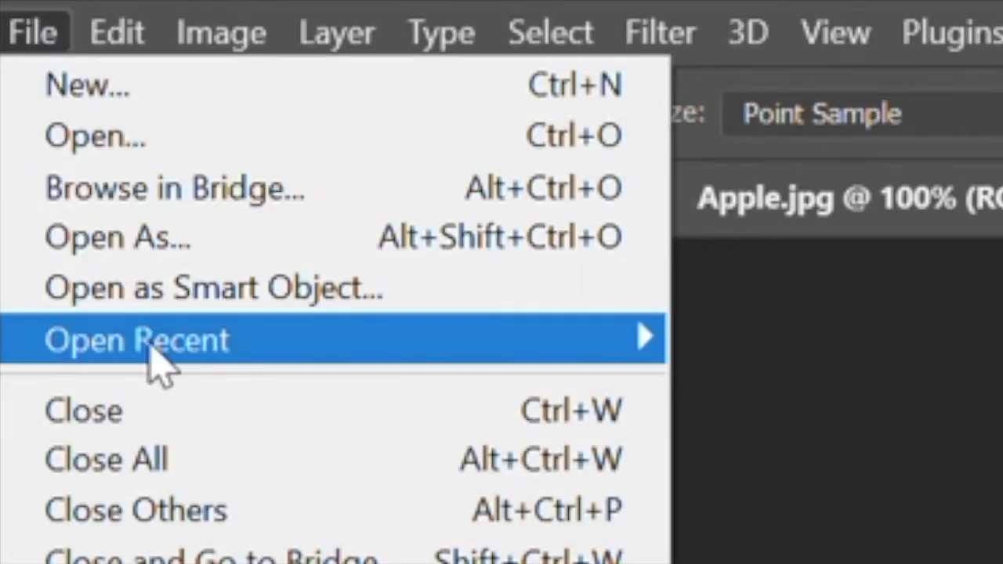
# Open the Smiley cartoon-eyes image from the Desktop as another document
pyautogui.click(135, 142)
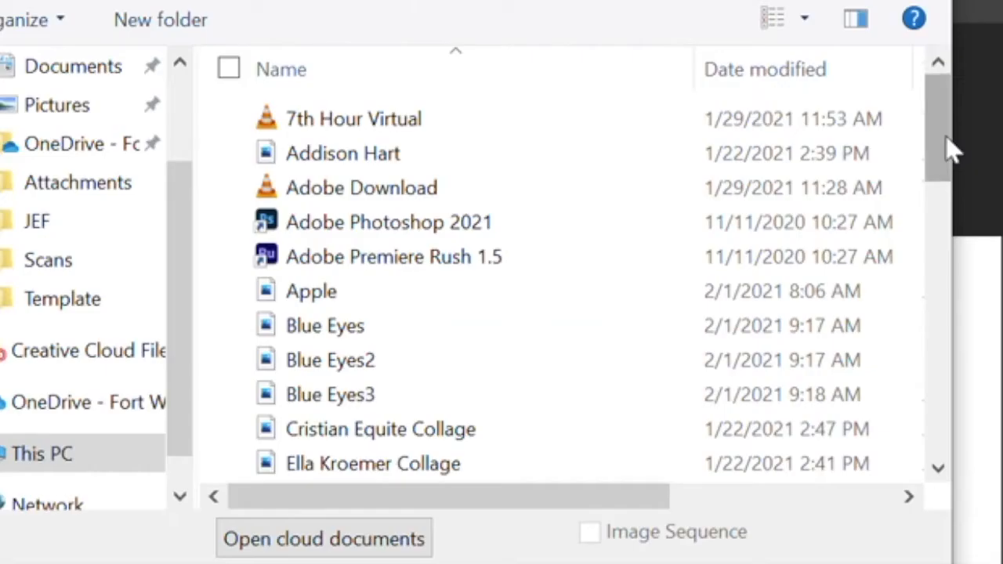
pyautogui.scroll(-1, 943, 198)
pyautogui.moveTo(943, 196); pyautogui.dragTo(941, 392)
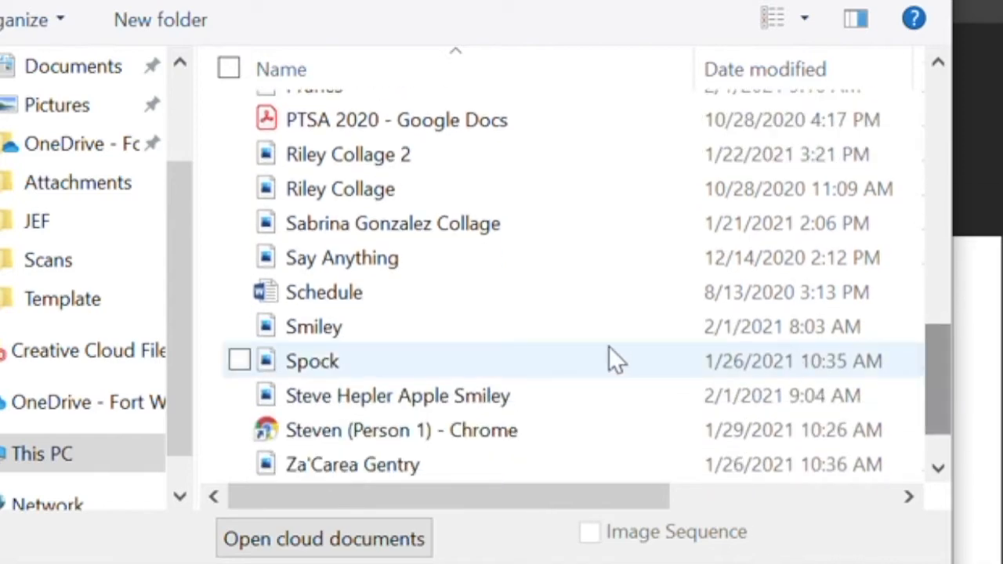
pyautogui.doubleClick(445, 328)
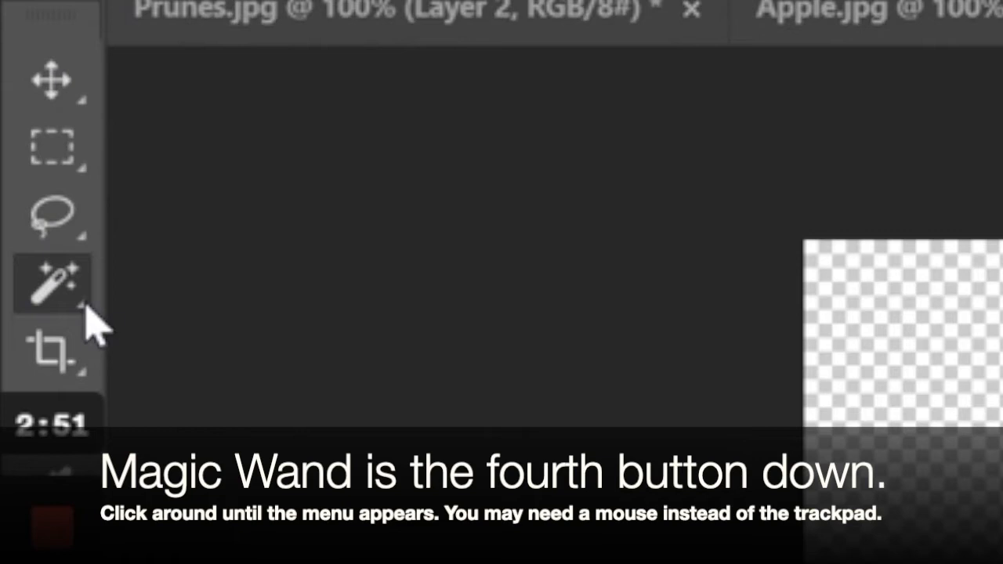
pyautogui.click(50, 284)
pyautogui.click(81, 306)
pyautogui.click(83, 306)
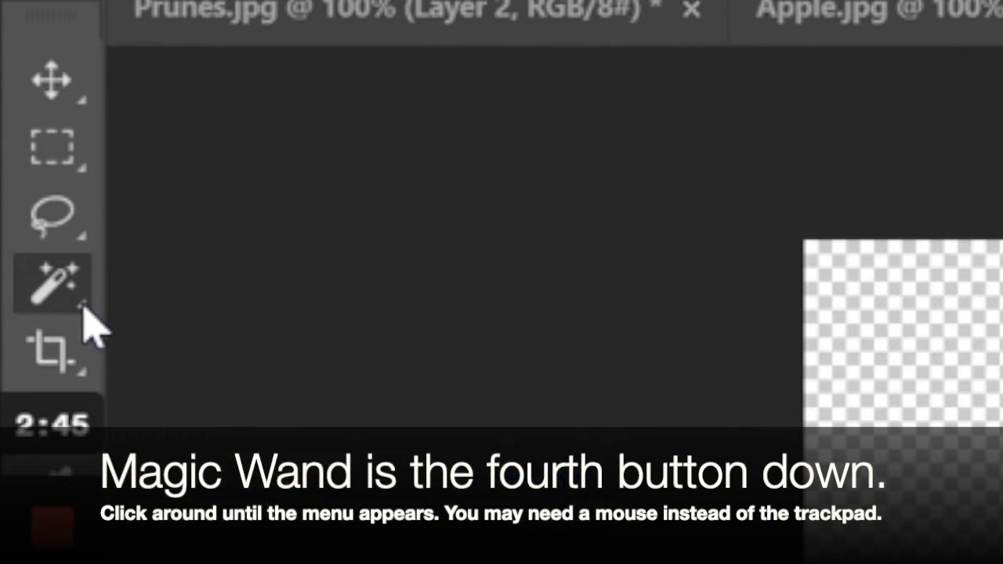
pyautogui.click(83, 306)
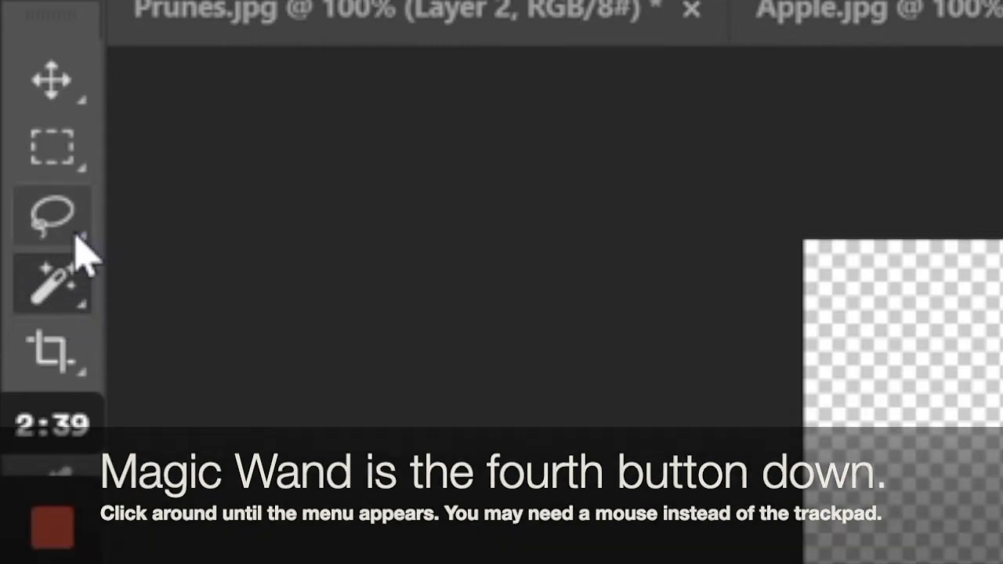
pyautogui.click(84, 240)
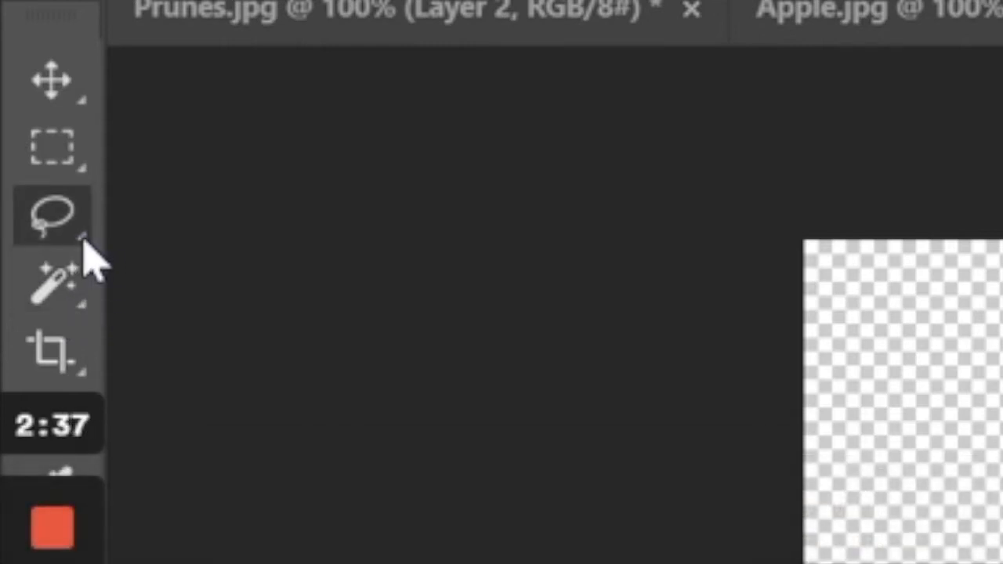
pyautogui.click(56, 292)
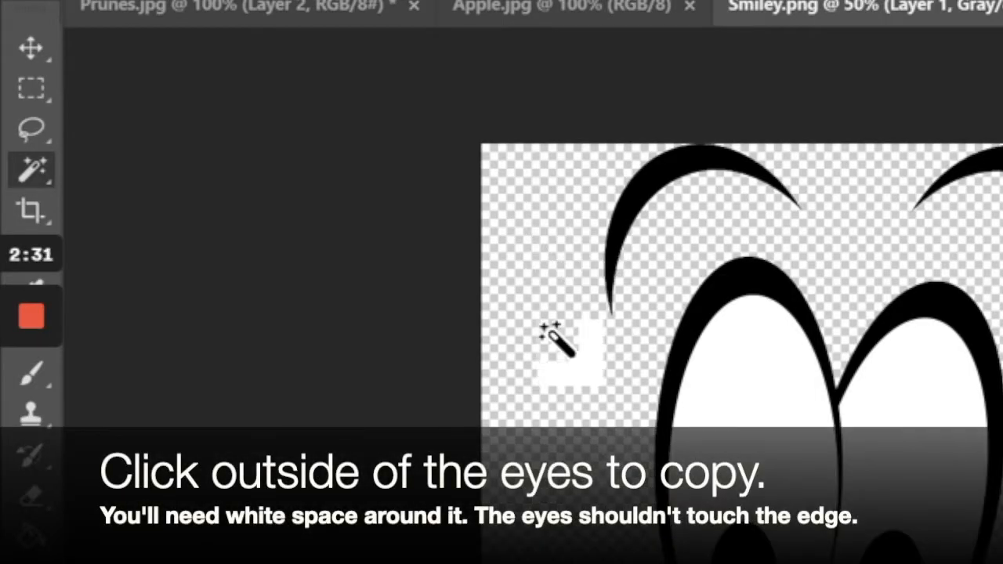
# Magic-wand select the transparent background of Smiley.png and show the Select menu
pyautogui.click(562, 409)
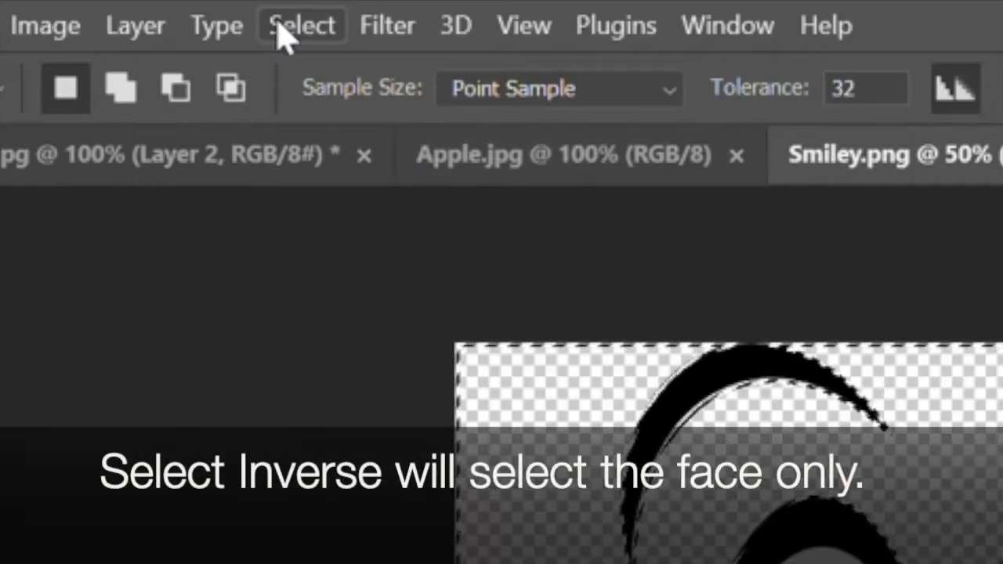
pyautogui.click(304, 28)
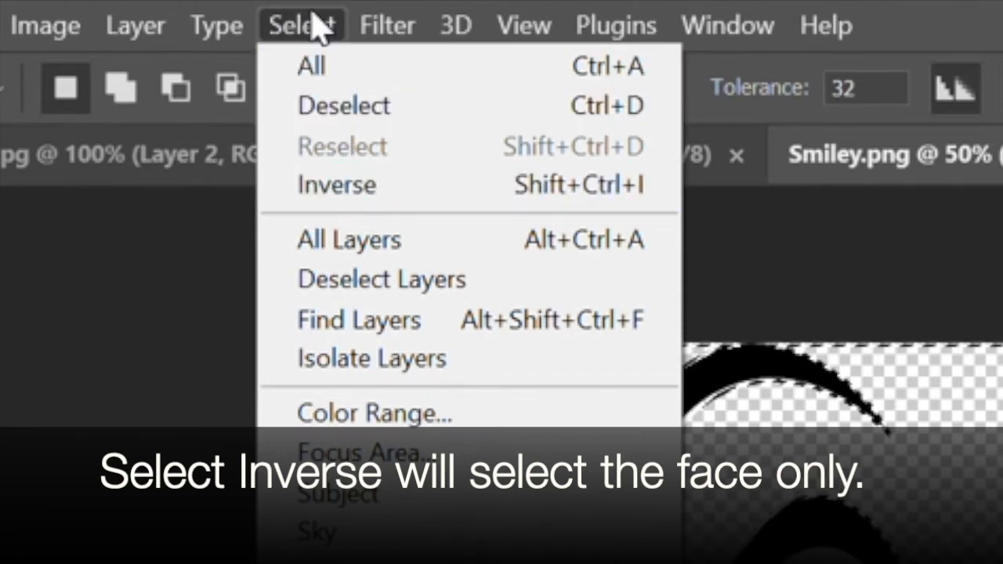
# Apply Select > Inverse so only the eyes, brows and smile are selected
pyautogui.click(350, 202)
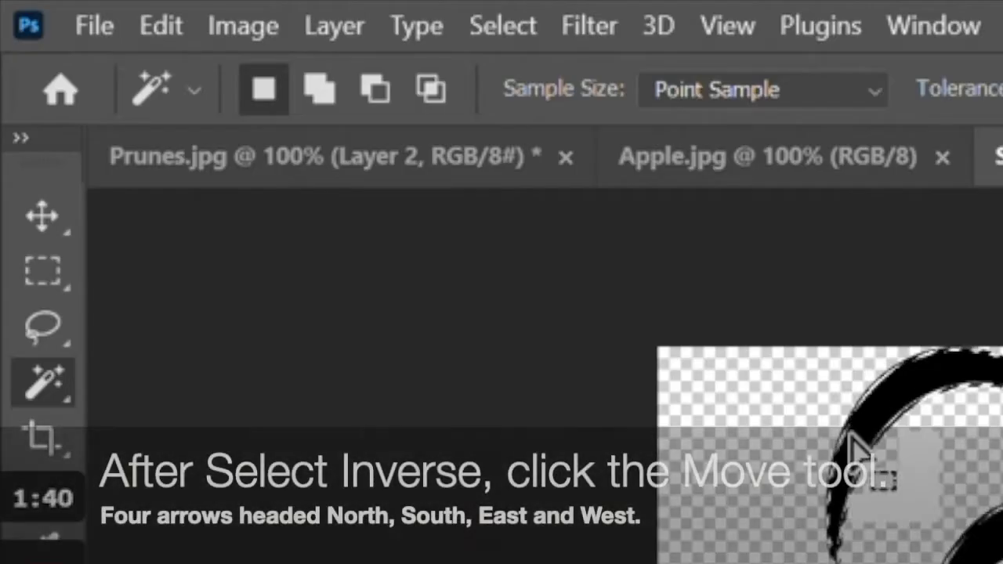
# Drag the selected cartoon face from Smiley.png onto the Apple.jpg canvas with the Move tool
pyautogui.click(44, 219)
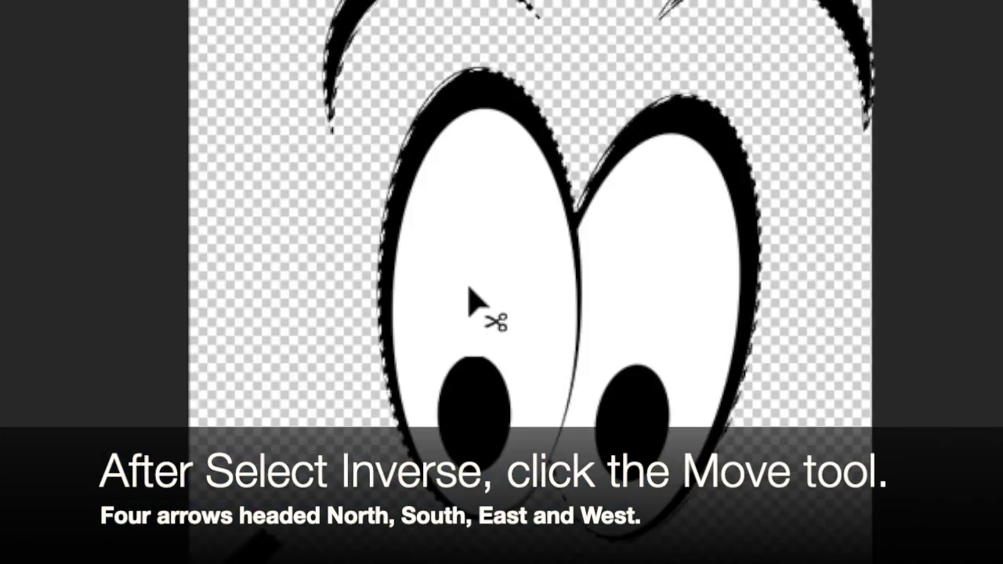
pyautogui.moveTo(469, 286); pyautogui.dragTo(405, 0)
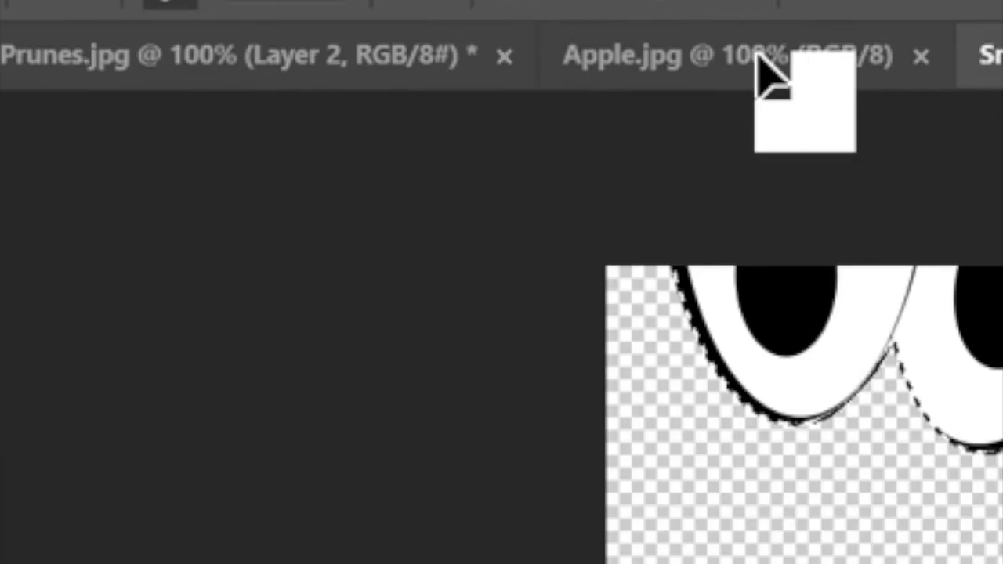
pyautogui.moveTo(757, 55); pyautogui.dragTo(757, 57)
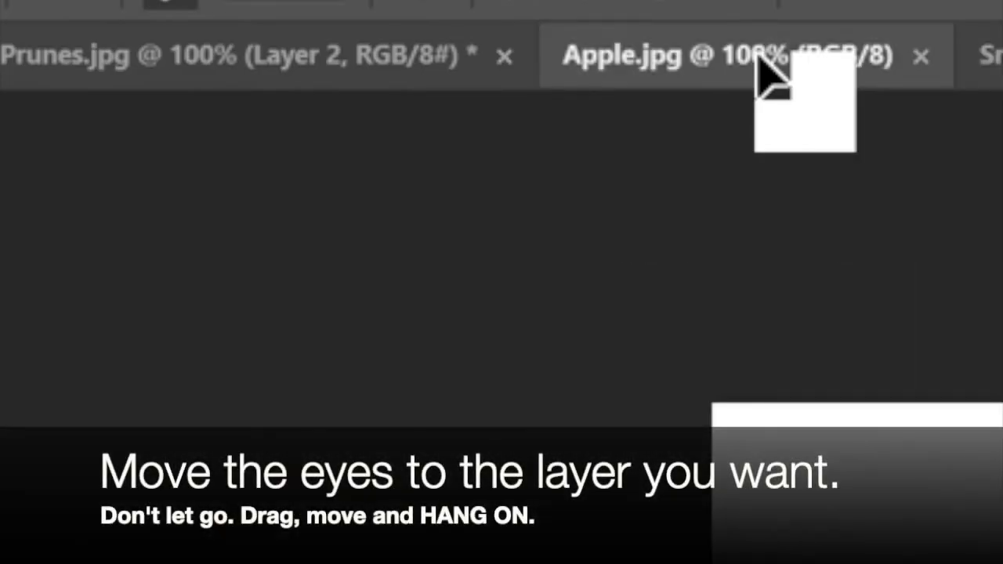
pyautogui.moveTo(757, 57); pyautogui.dragTo(488, 454)
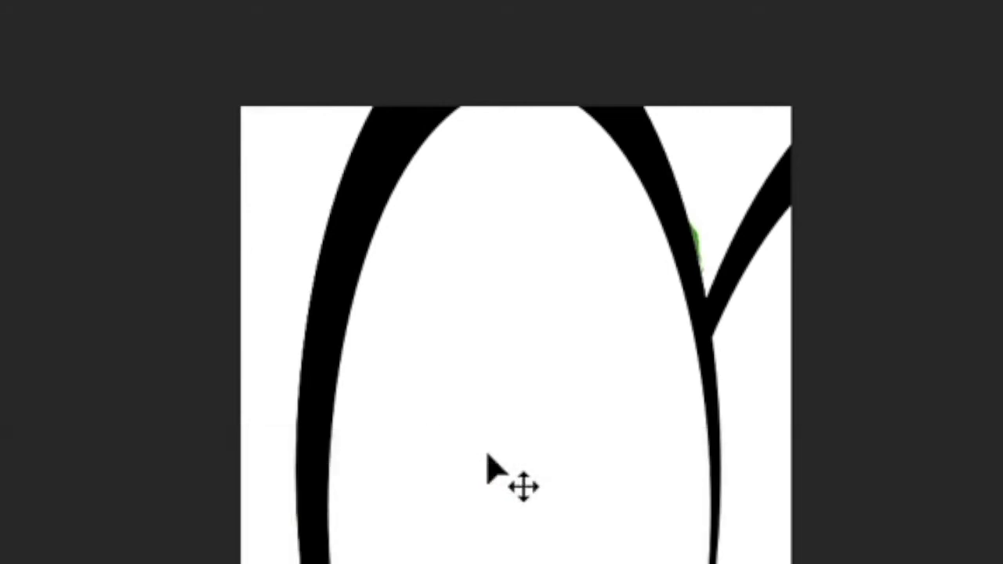
pyautogui.moveTo(496, 400); pyautogui.dragTo(238, 135)
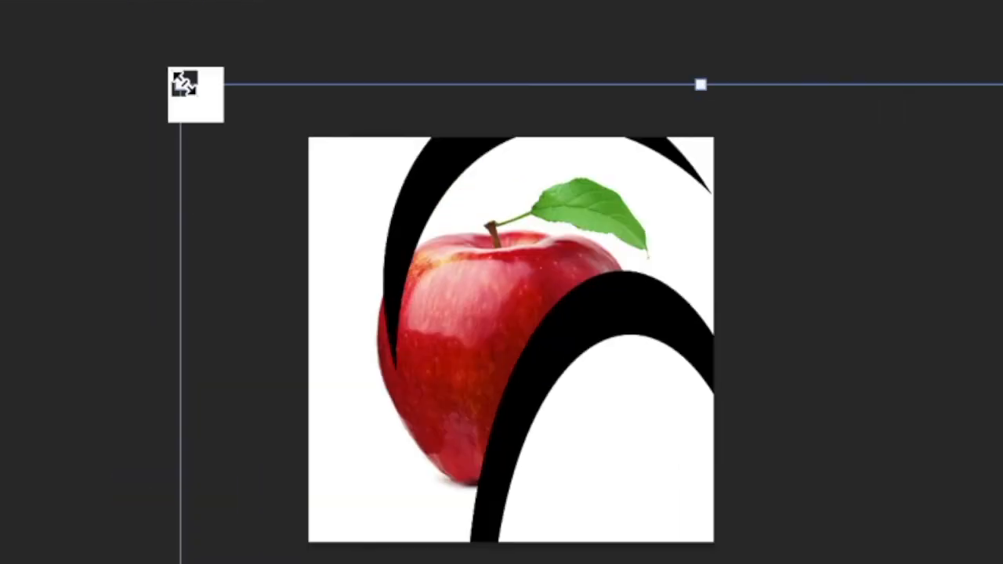
# Scale the cartoon face to about 208 × 221 px and centre it on the apple's front
pyautogui.moveTo(183, 82); pyautogui.dragTo(312, 130)
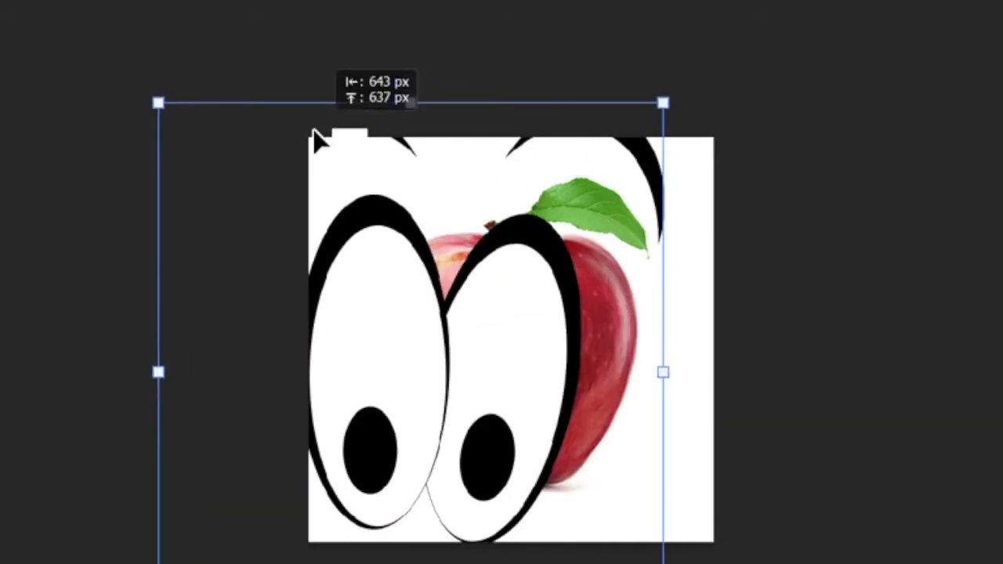
pyautogui.moveTo(164, 104); pyautogui.dragTo(439, 402)
pyautogui.moveTo(595, 516); pyautogui.dragTo(556, 361)
pyautogui.moveTo(398, 246); pyautogui.dragTo(320, 160)
pyautogui.moveTo(492, 304); pyautogui.dragTo(521, 351)
pyautogui.moveTo(470, 249); pyautogui.dragTo(468, 224)
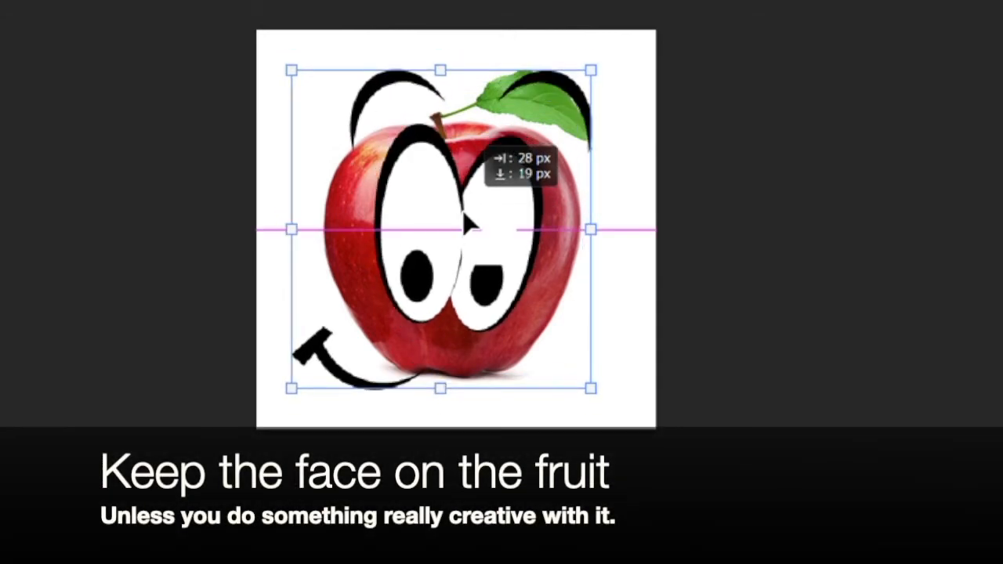
pyautogui.moveTo(467, 223); pyautogui.dragTo(467, 225)
pyautogui.moveTo(292, 70); pyautogui.dragTo(438, 227)
pyautogui.moveTo(501, 314); pyautogui.dragTo(443, 247)
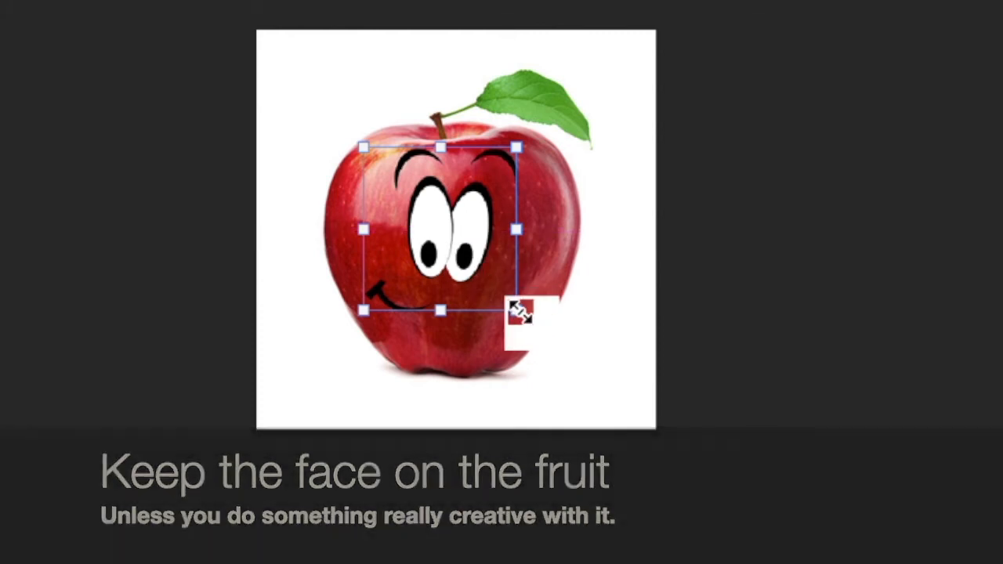
pyautogui.moveTo(520, 312); pyautogui.dragTo(542, 338)
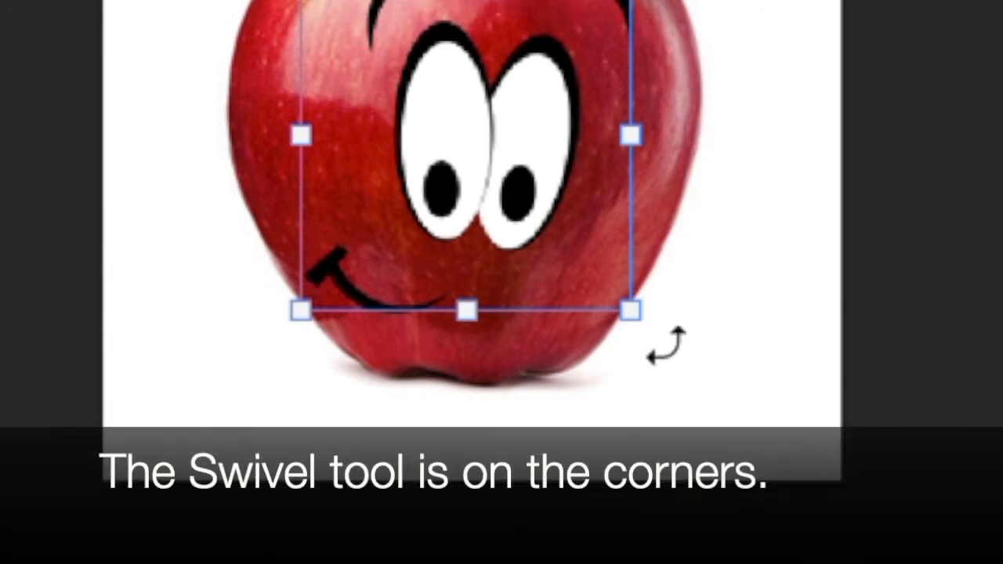
# Rotate the face about 15.4°, scale it down slightly, nudge it into place and apply
pyautogui.moveTo(271, 385); pyautogui.dragTo(218, 322)
pyautogui.moveTo(468, 151); pyautogui.dragTo(501, 160)
pyautogui.moveTo(705, 12); pyautogui.dragTo(669, 23)
pyautogui.moveTo(519, 154); pyautogui.dragTo(506, 144)
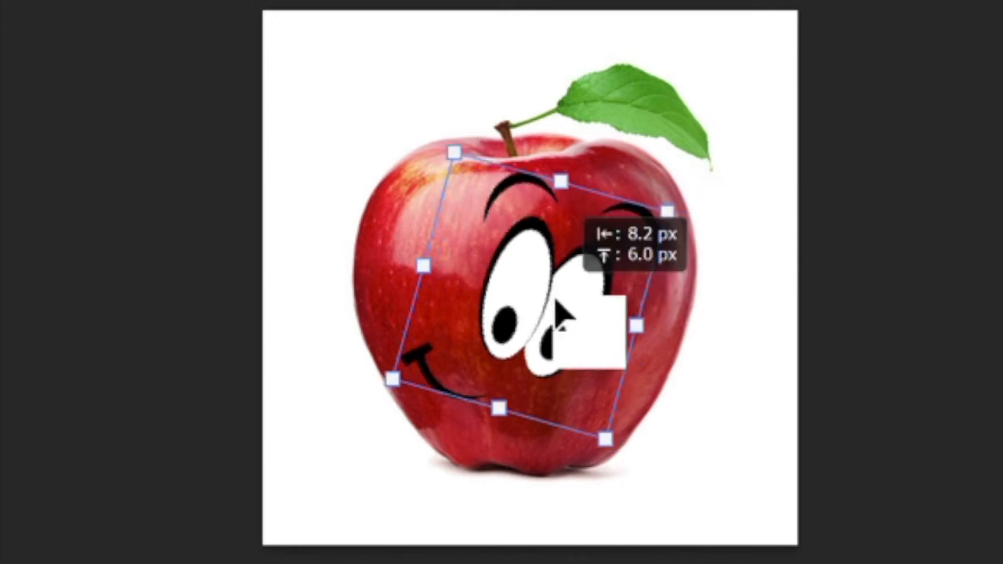
pyautogui.moveTo(560, 314); pyautogui.dragTo(560, 313)
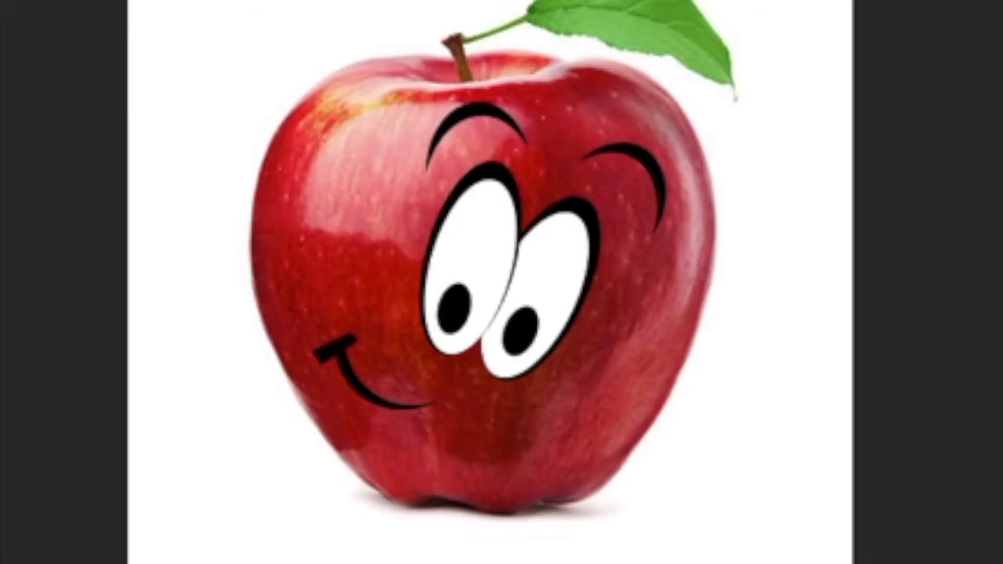
pyautogui.moveTo(927, 478); pyautogui.dragTo(474, 100)
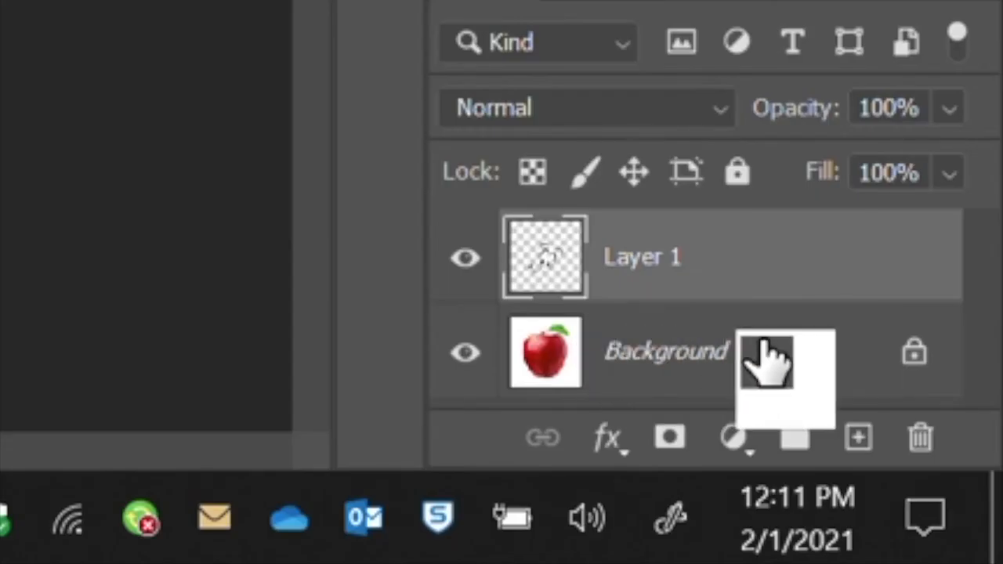
# Quick Export the image as PNG to the Desktop, named 'Smiling Apple' plus the student's name
pyautogui.click(765, 345)
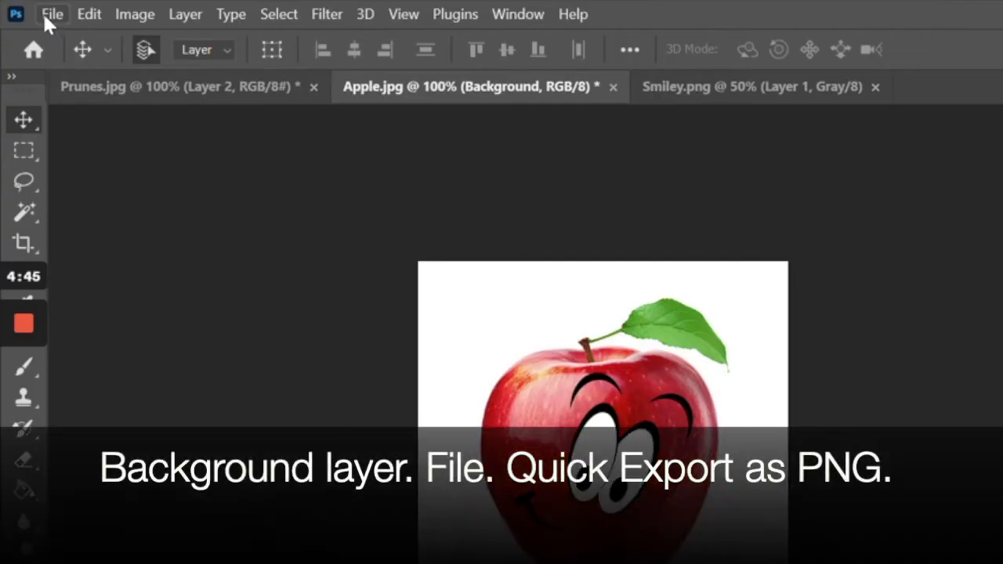
pyautogui.click(46, 15)
pyautogui.moveTo(101, 342)
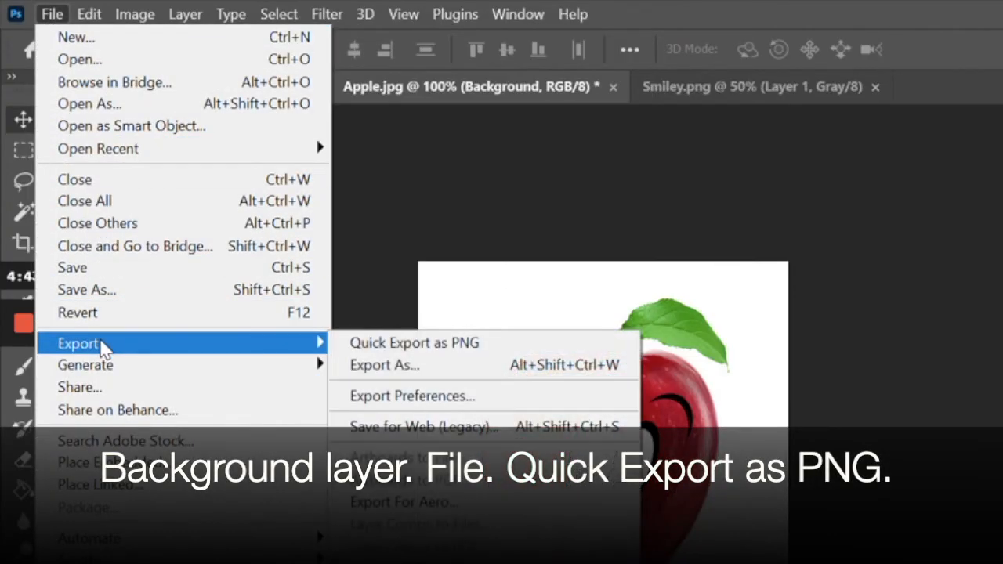
pyautogui.click(529, 342)
pyautogui.write('Smiling Apple')
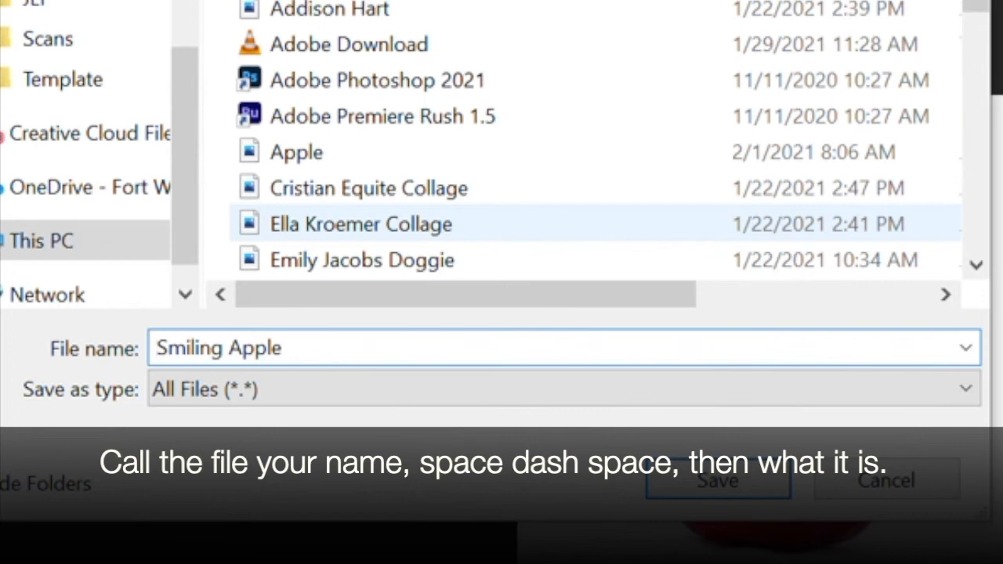
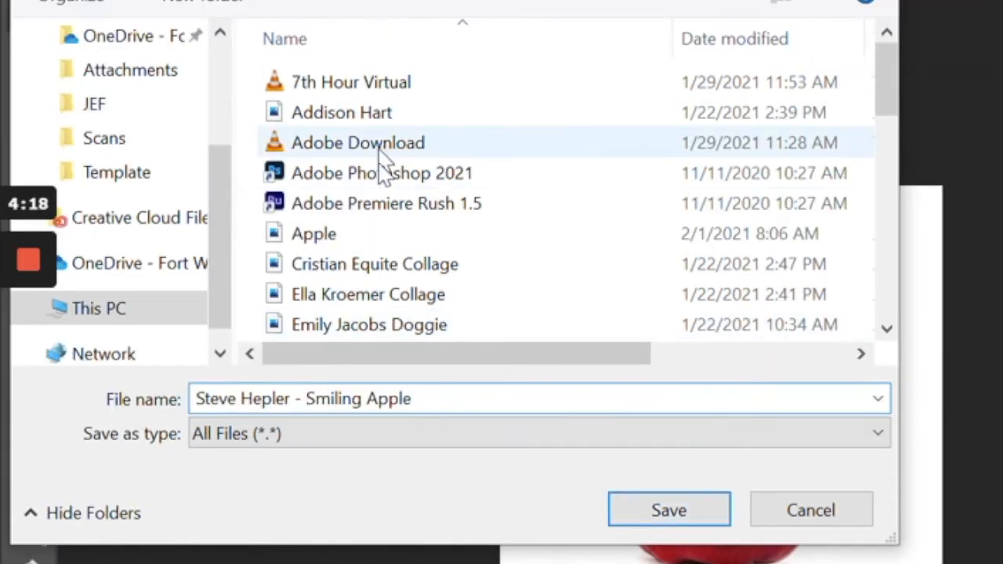
pyautogui.moveTo(230, 213); pyautogui.dragTo(227, 55)
pyautogui.click(126, 99)
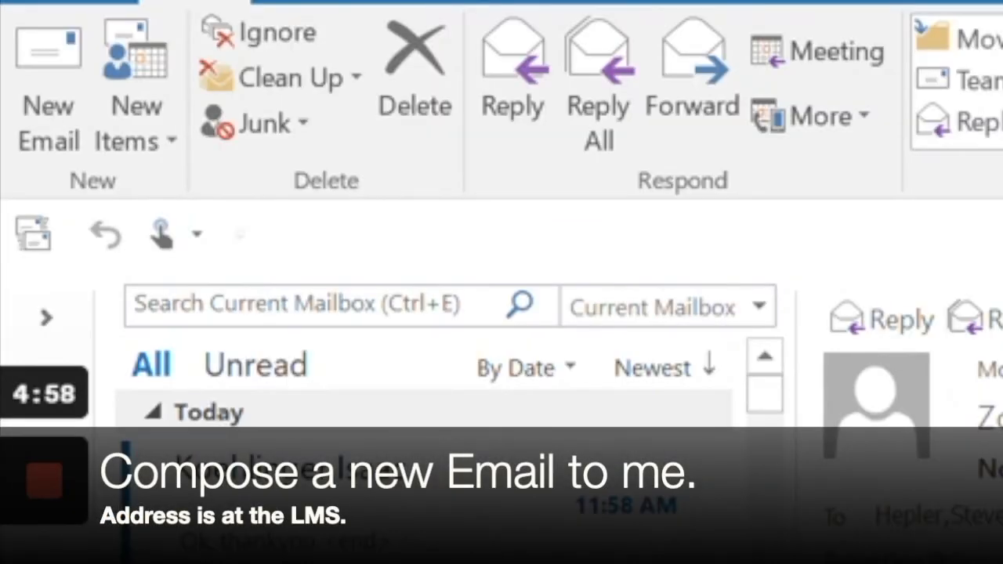
# Open a blank new email message in Outlook
pyautogui.click(44, 70)
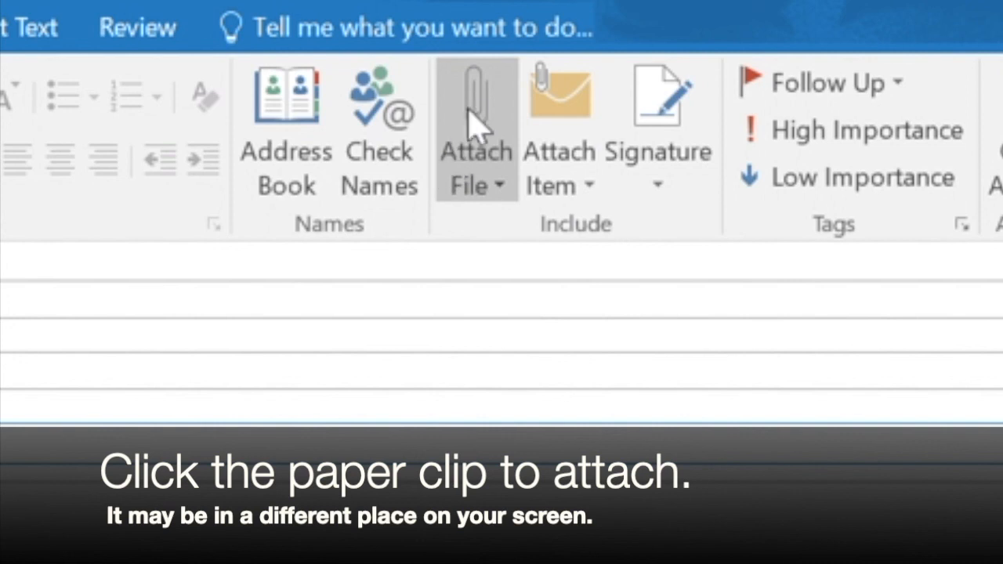
# Attach the Smiling Apple PNG from Recent Items and send the email to the instructor
pyautogui.click(469, 110)
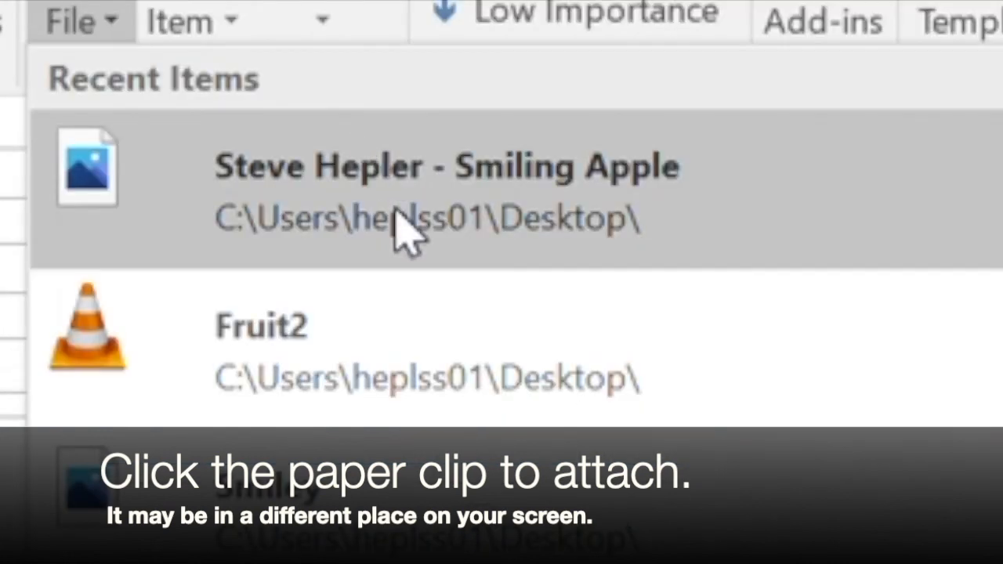
pyautogui.click(711, 325)
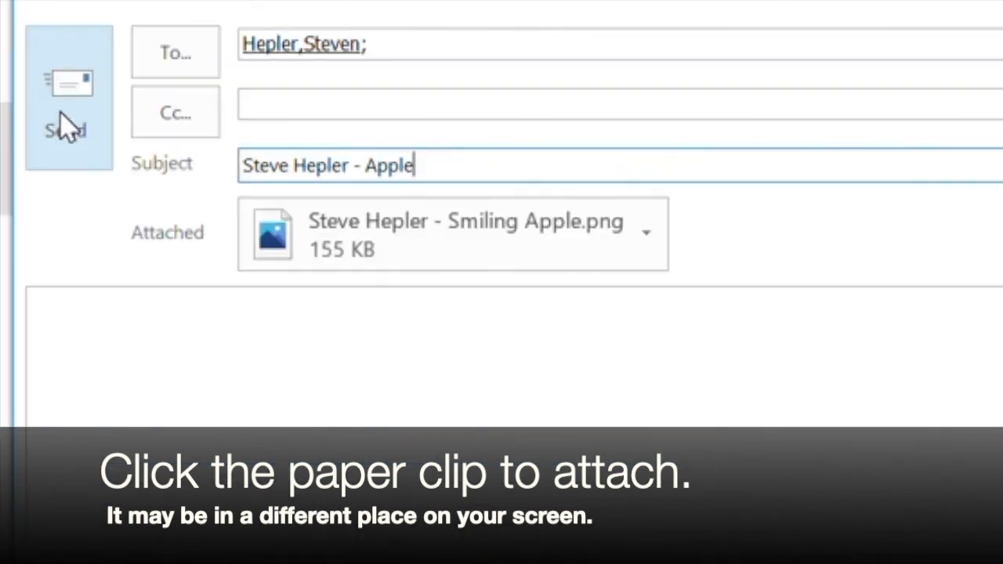
pyautogui.click(67, 127)
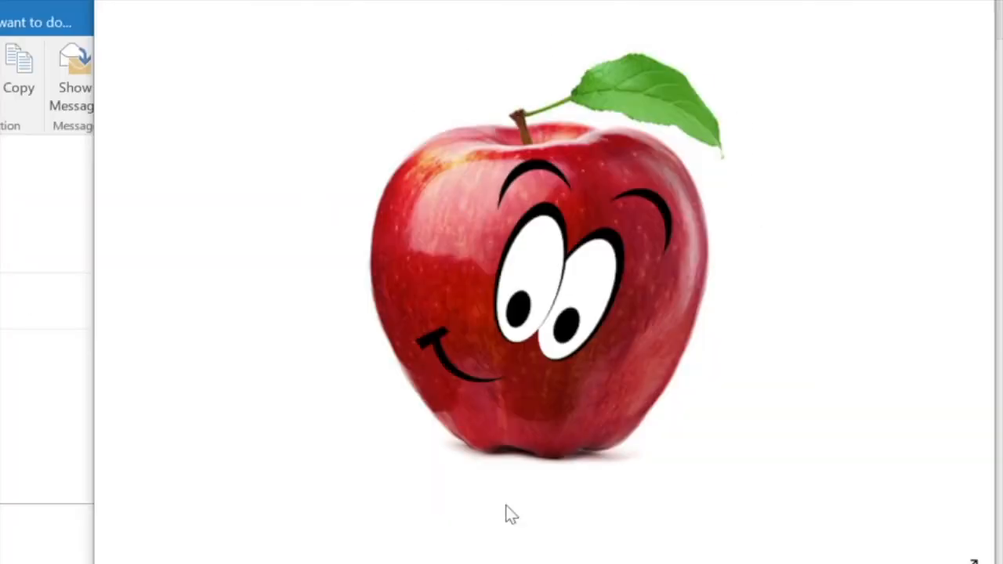